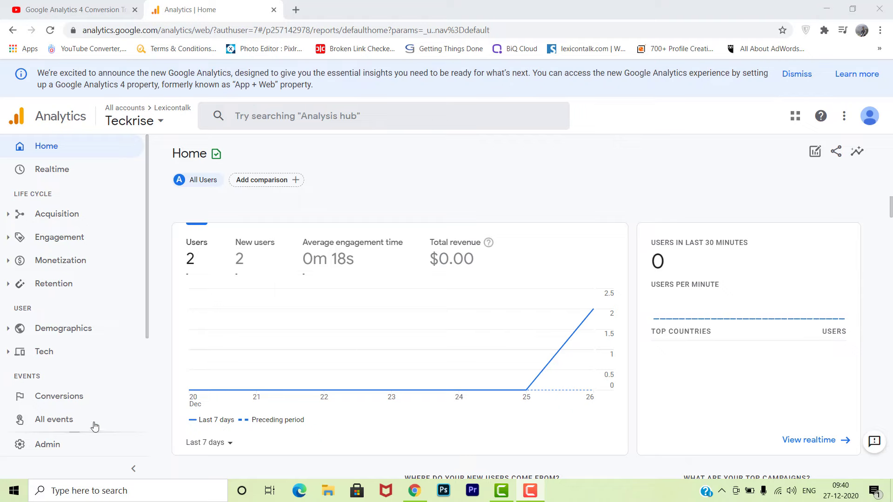
Start a new custom event from the existing events list and name it generate_lead.
click(59, 422)
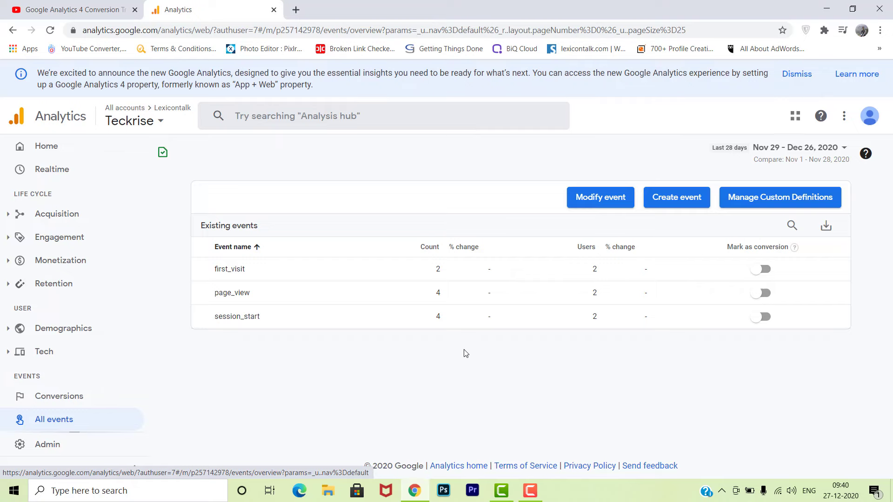
click(687, 197)
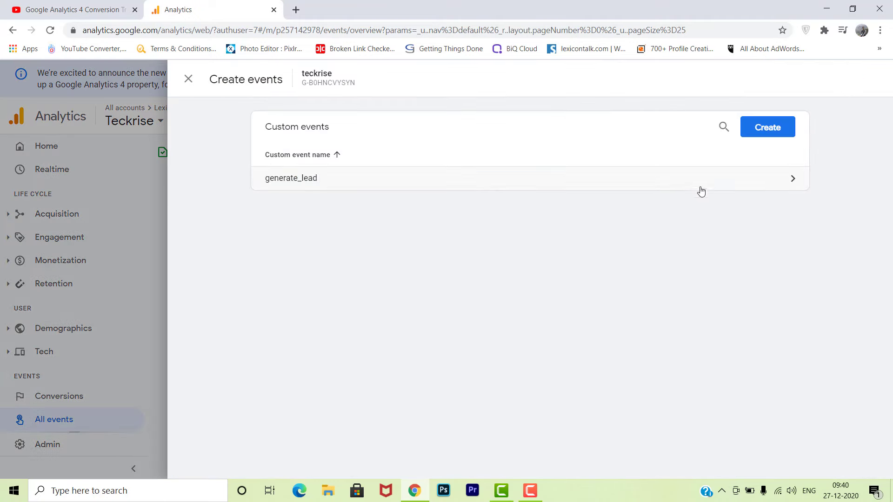
click(765, 132)
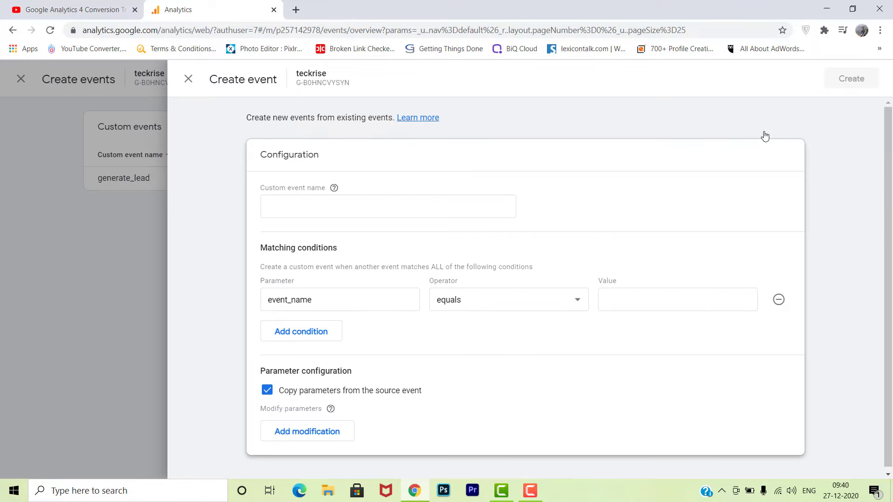
click(395, 207)
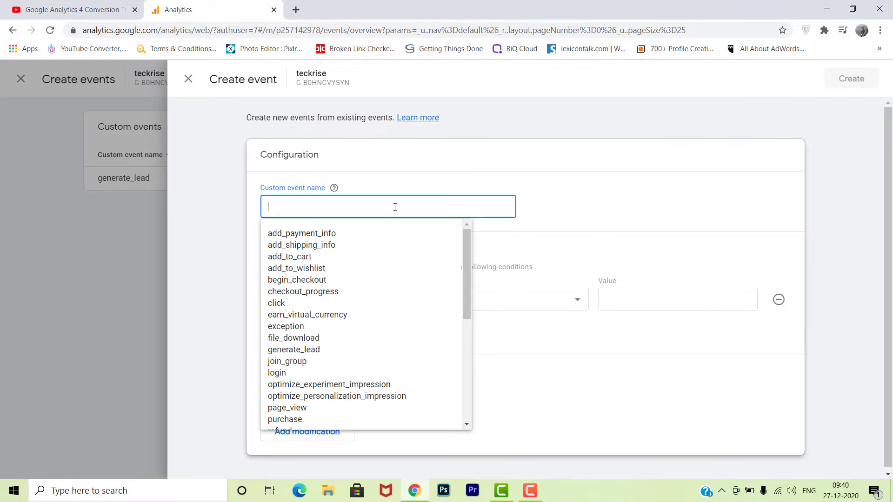
text(ge)
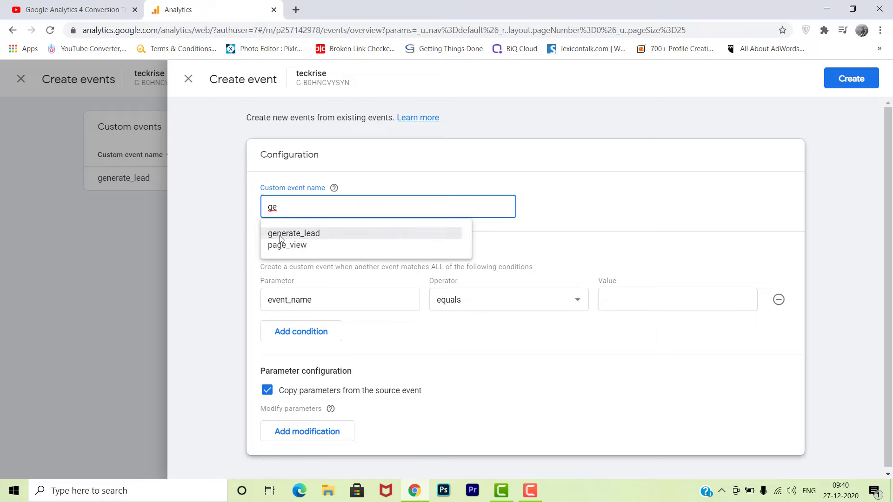
click(280, 238)
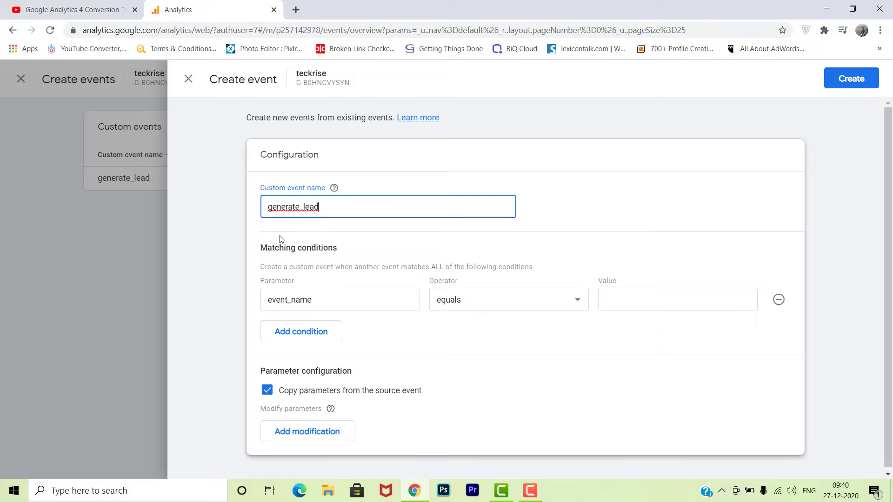
Set the parameter of the event's matching condition to page_location.
click(319, 298)
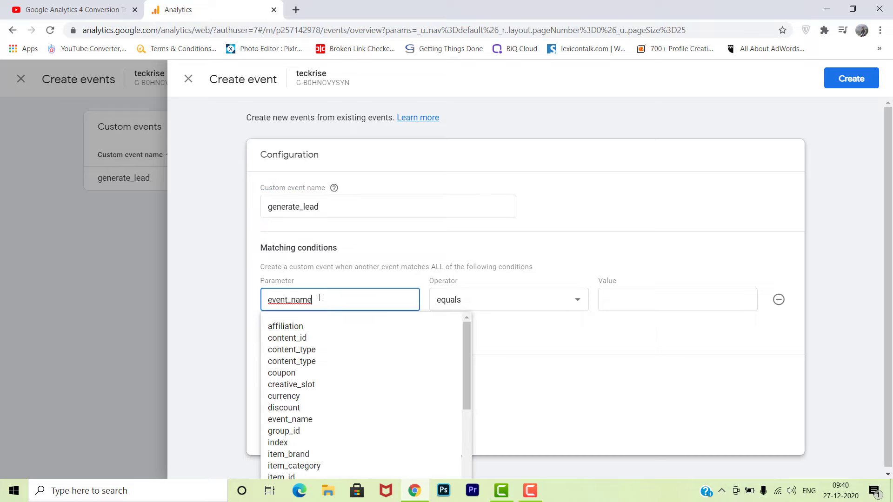
key(BackSpace)
key(BackSpace)
key(BackSpace)
key(BackSpace)
key(BackSpace)
key(BackSpace)
key(BackSpace)
key(BackSpace)
key(BackSpace)
key(BackSpace)
text(pag)
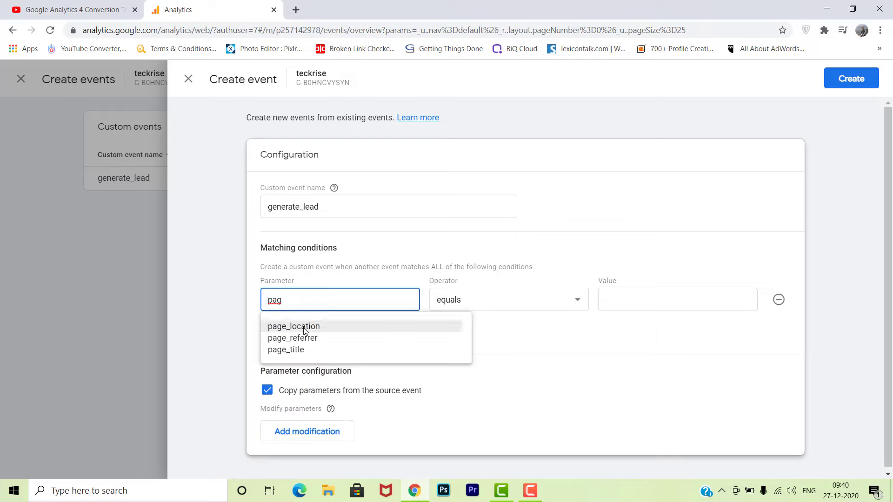
click(304, 327)
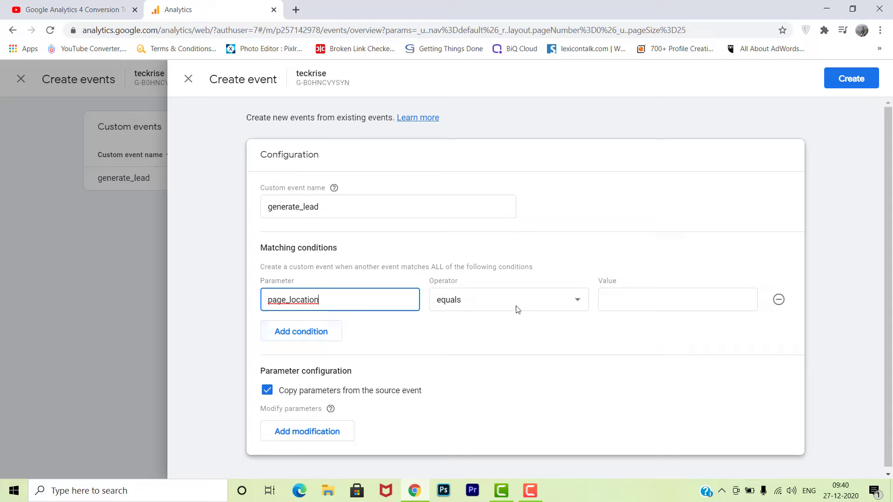
Set the matching condition's value to thanks-you and create the event.
click(629, 300)
text(thanks-you)
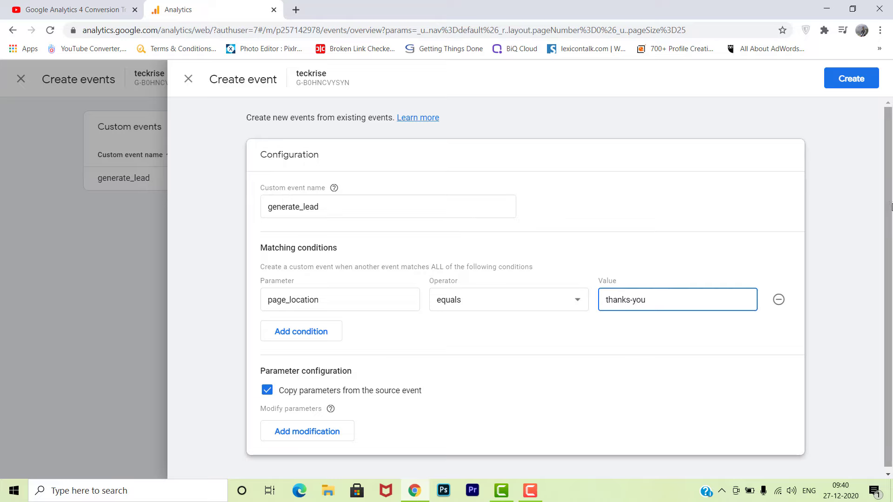
click(853, 81)
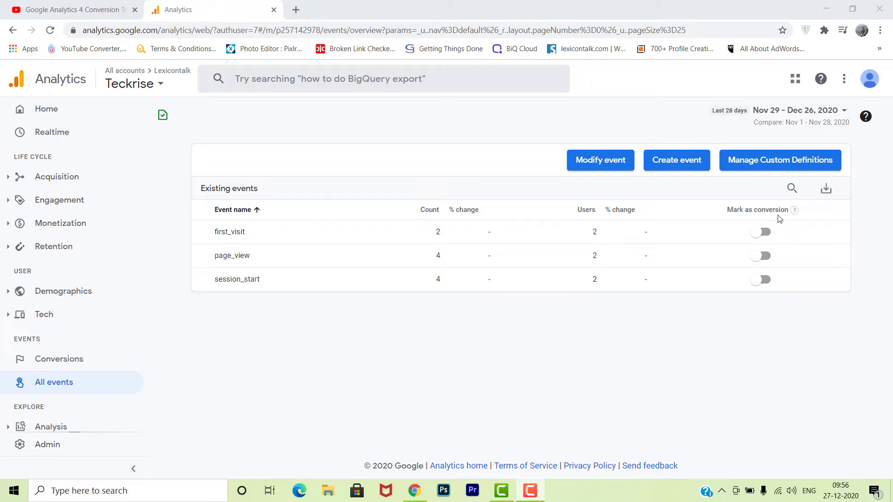
Mark the first_visit event as a conversion and unmark it again.
click(769, 231)
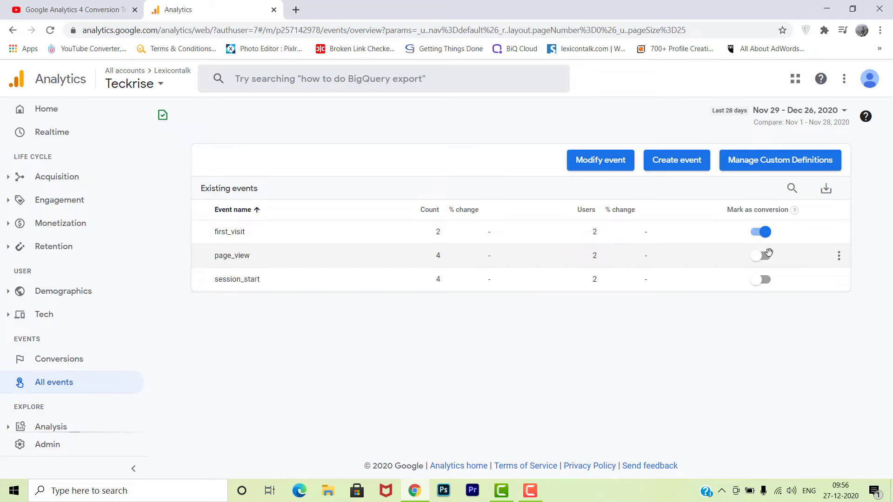
click(753, 231)
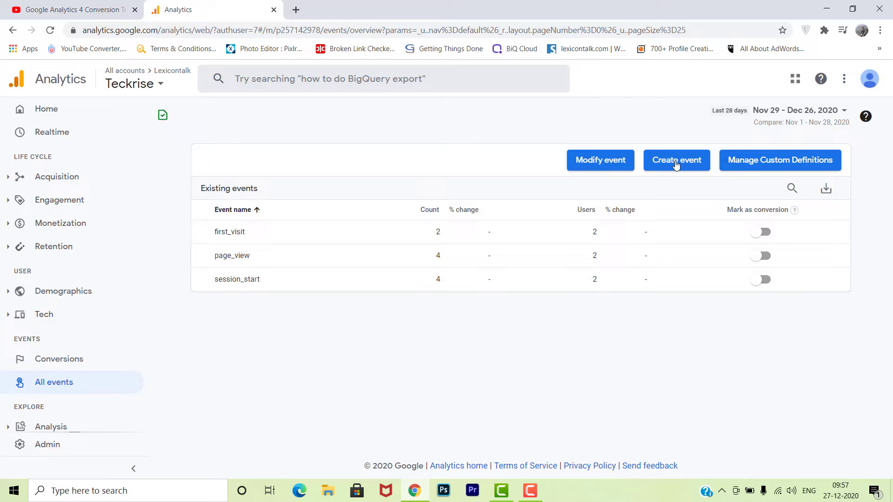
Examine the event modifications list and the configuration of the second generate_lead custom event, including its editable fields.
click(621, 163)
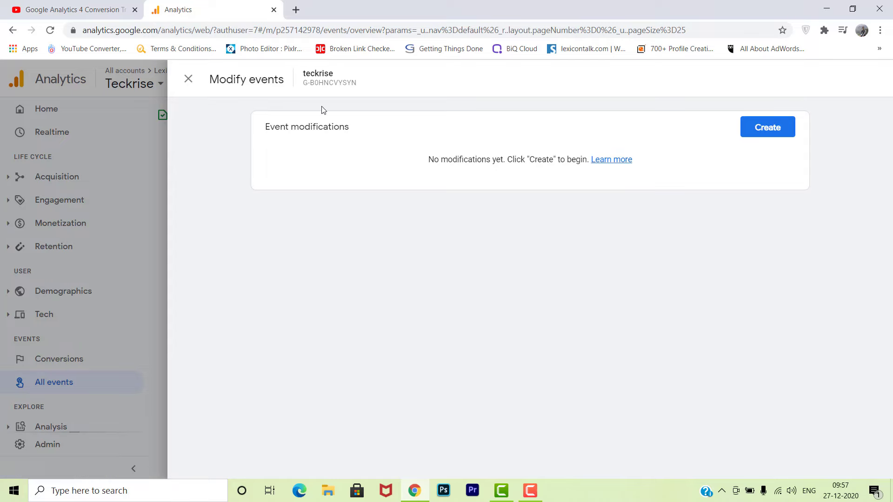
click(189, 80)
click(665, 159)
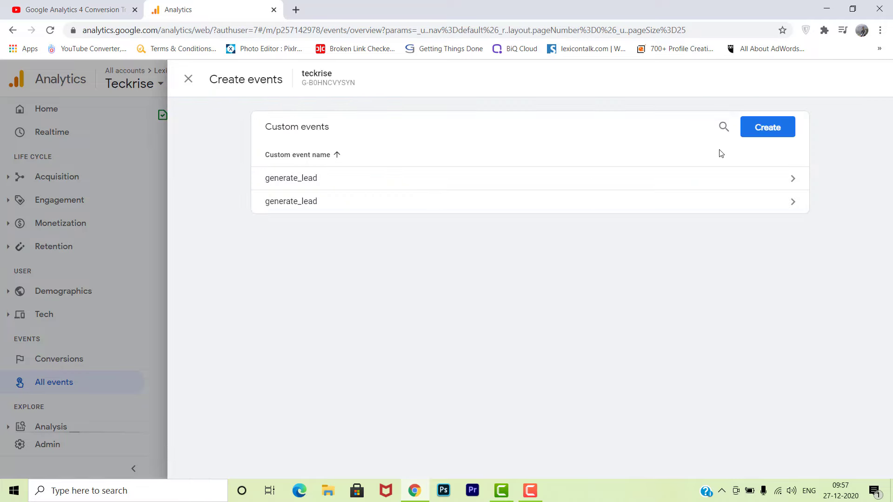
click(793, 203)
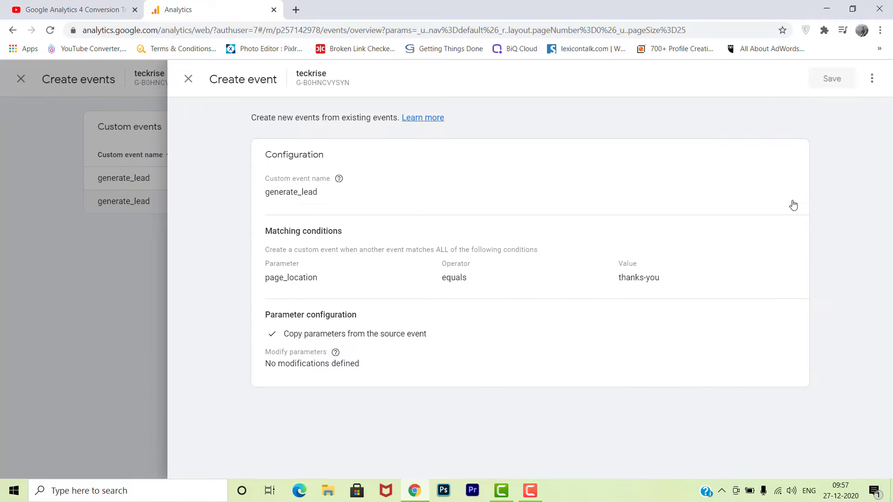
mouse_move(742, 241)
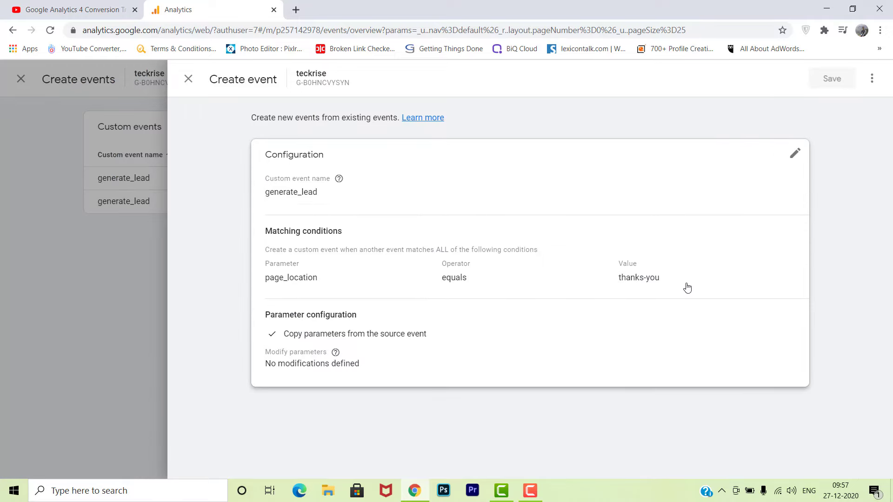
click(794, 158)
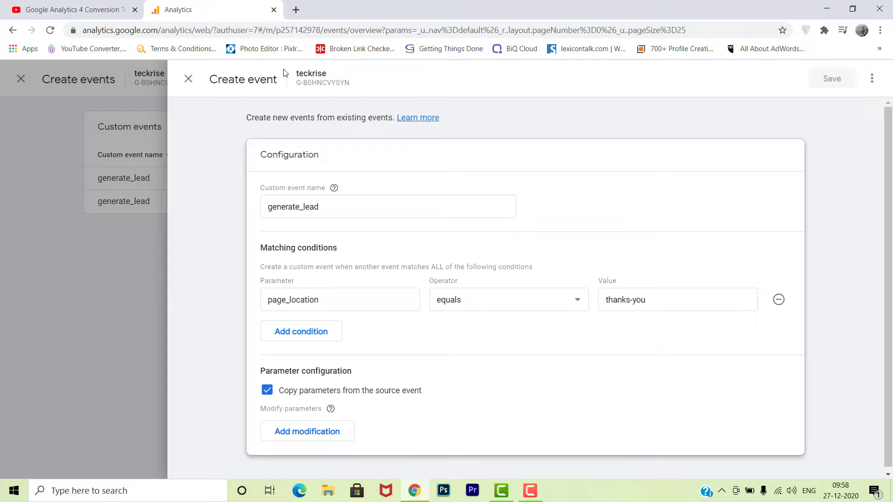
click(188, 78)
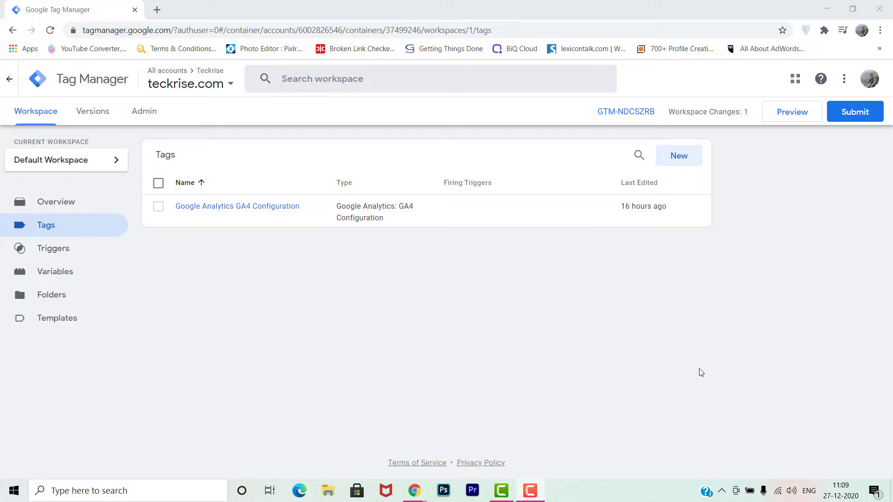
click(680, 156)
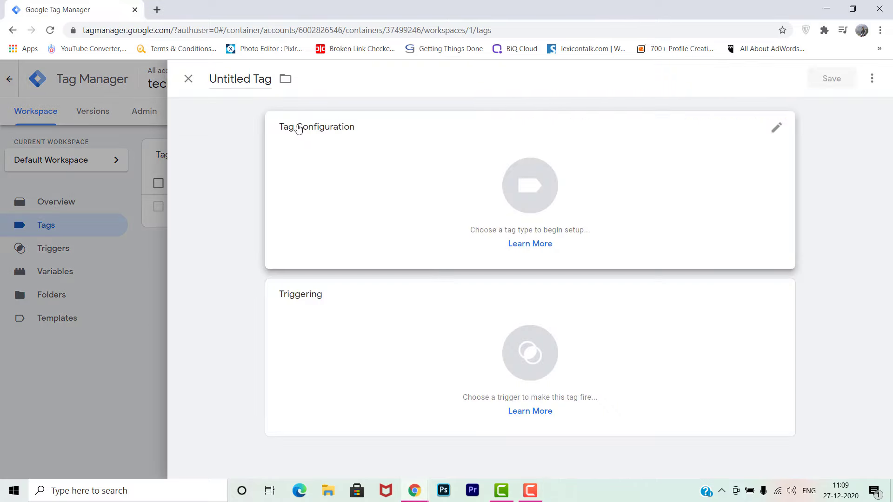
triple_click(243, 75)
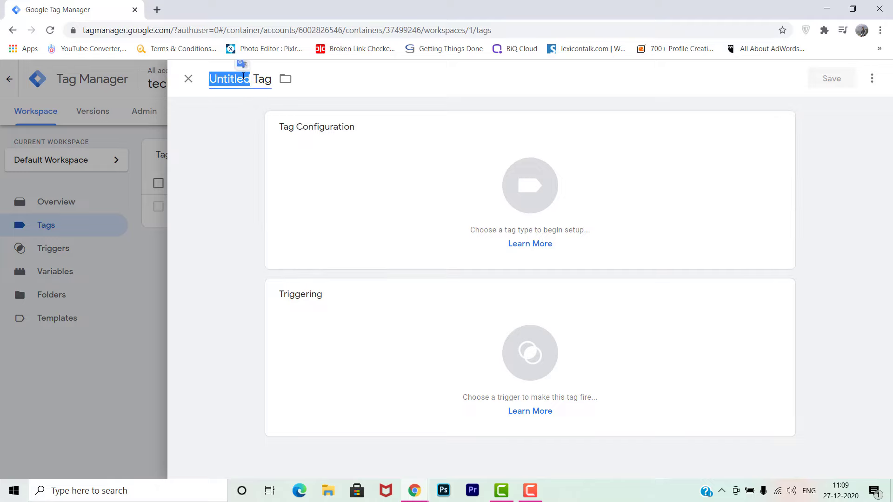
key(BackSpace)
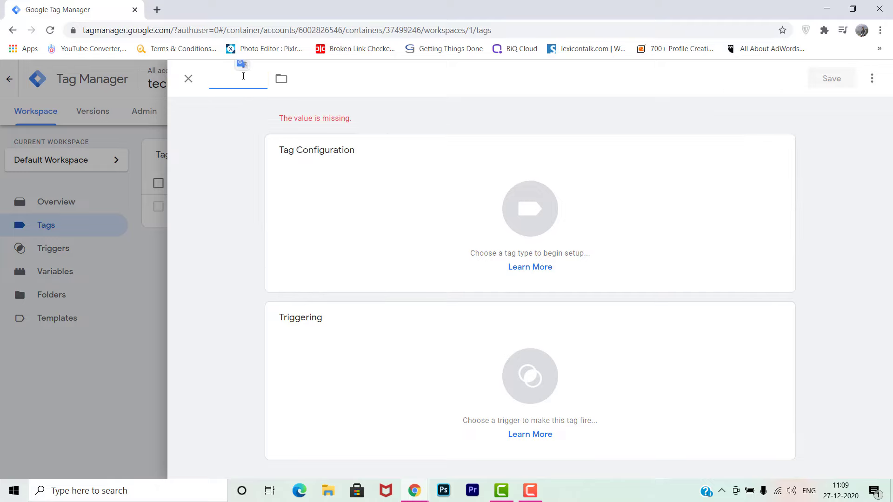
text(g4)
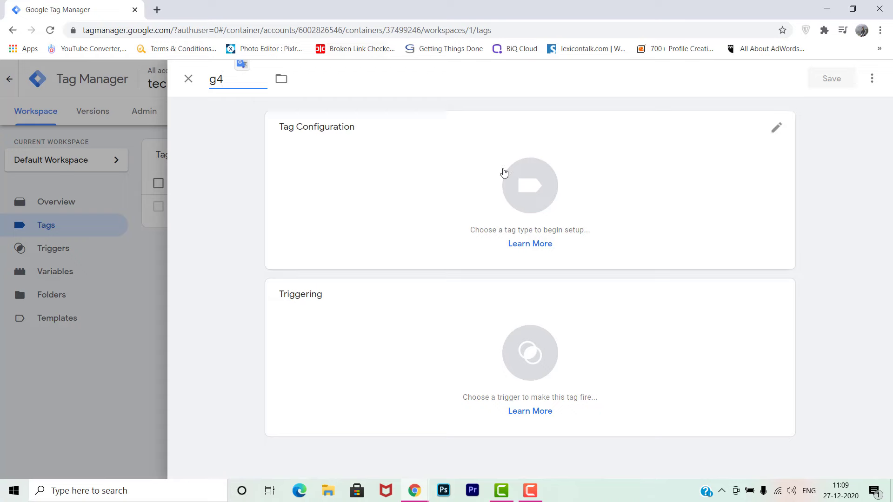
click(531, 186)
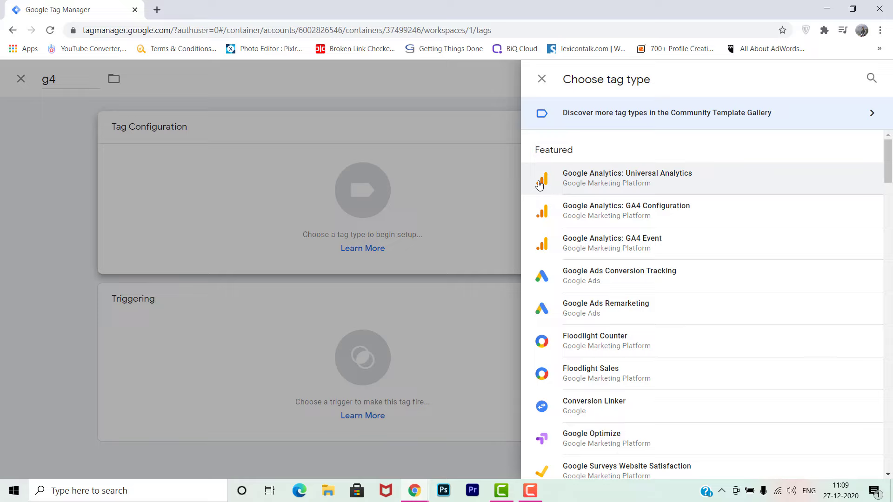
click(649, 214)
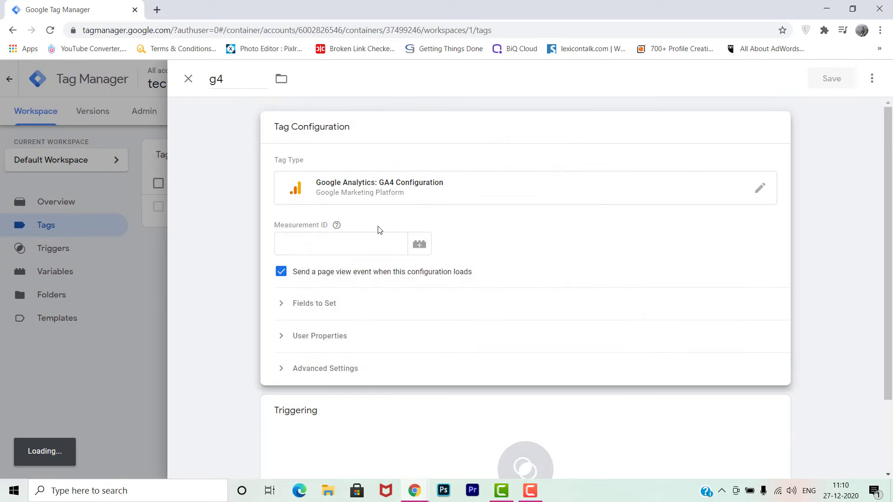
click(312, 247)
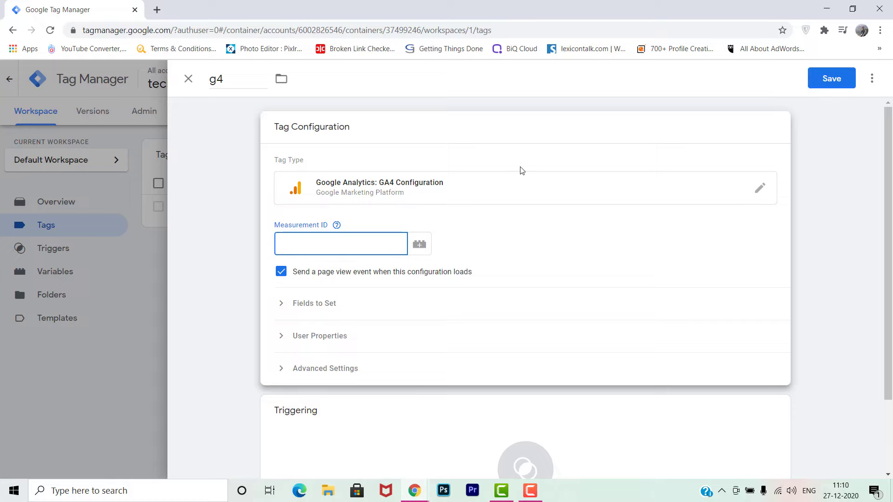
click(189, 80)
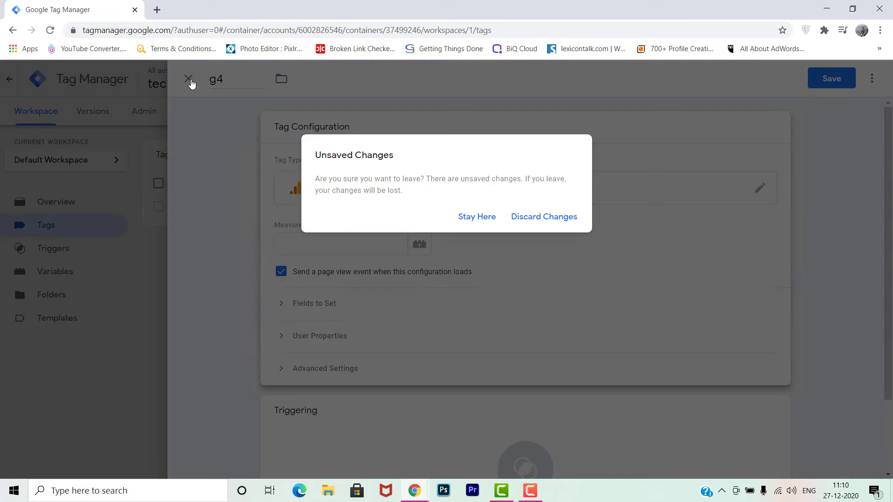
click(534, 222)
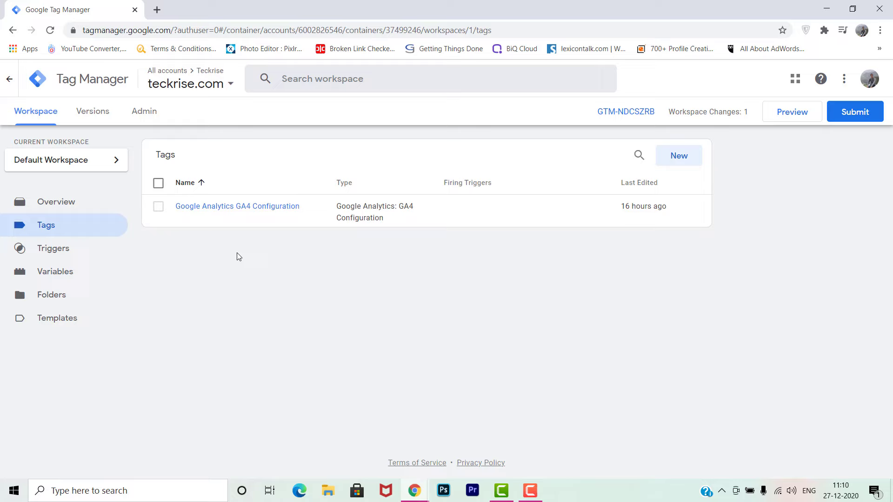
Create a new tag named Thanks with the tag type Google Analytics: GA4 Event.
click(682, 158)
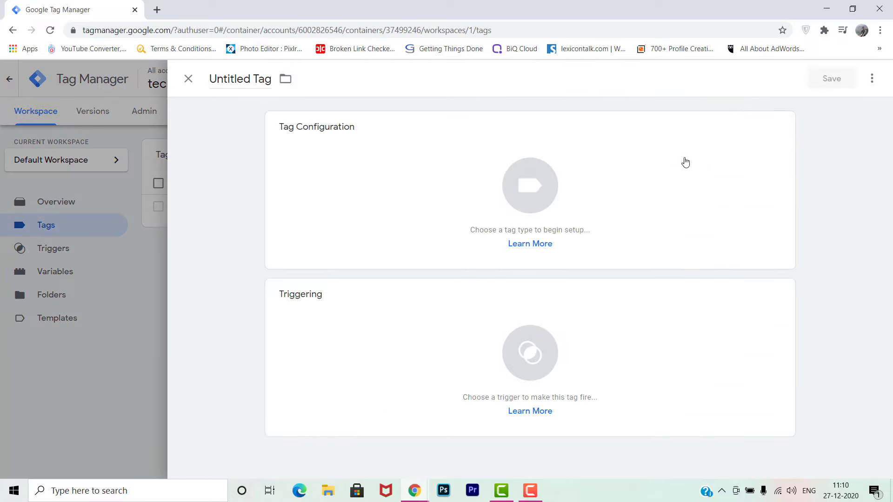
click(252, 85)
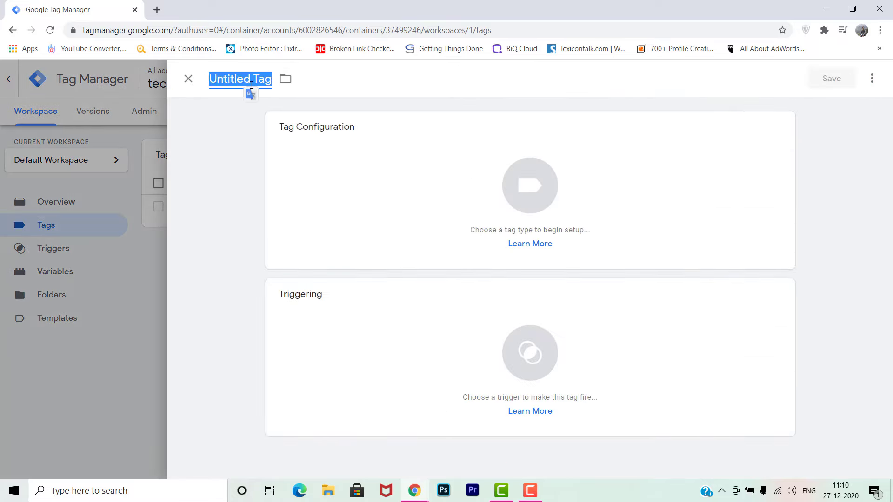
key(BackSpace)
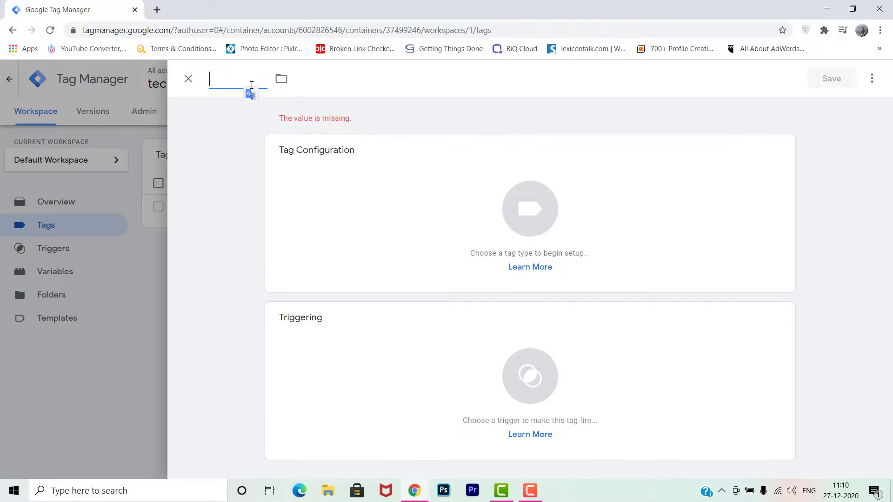
text(Thanks)
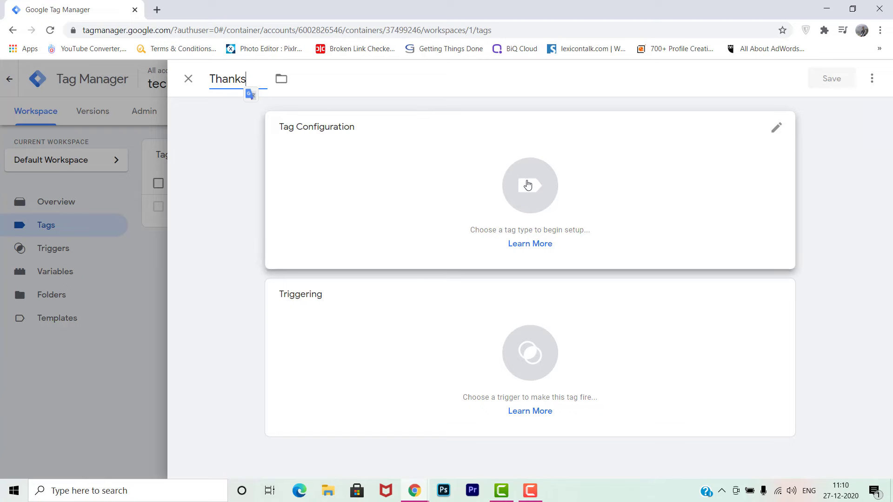
click(528, 186)
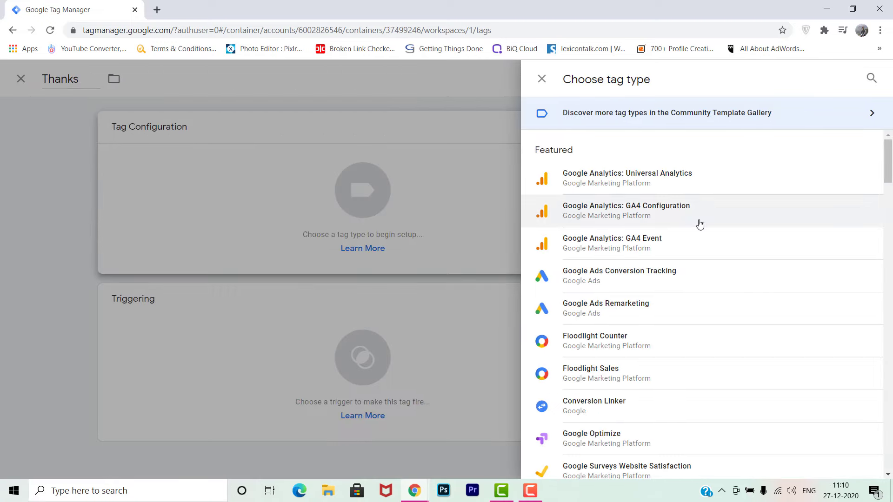
click(654, 244)
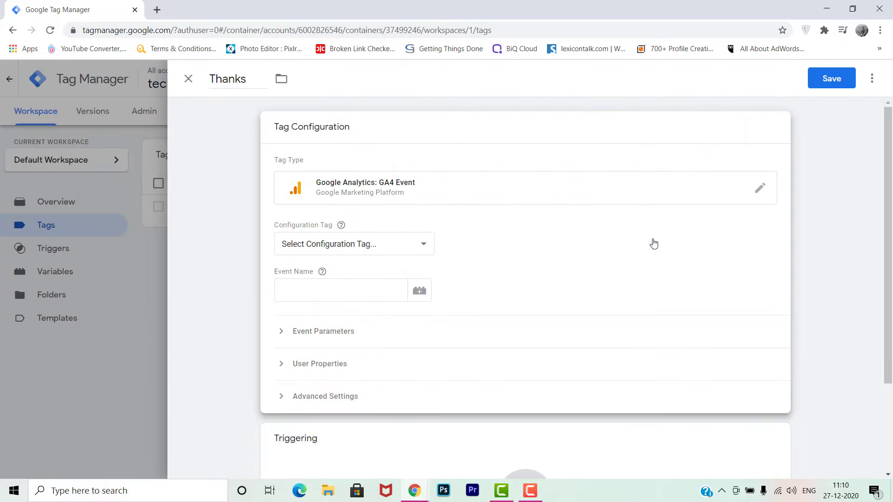
Set the tag's configuration tag to Google Analytics GA4 Configuration and its event name to gen_lead.
click(396, 246)
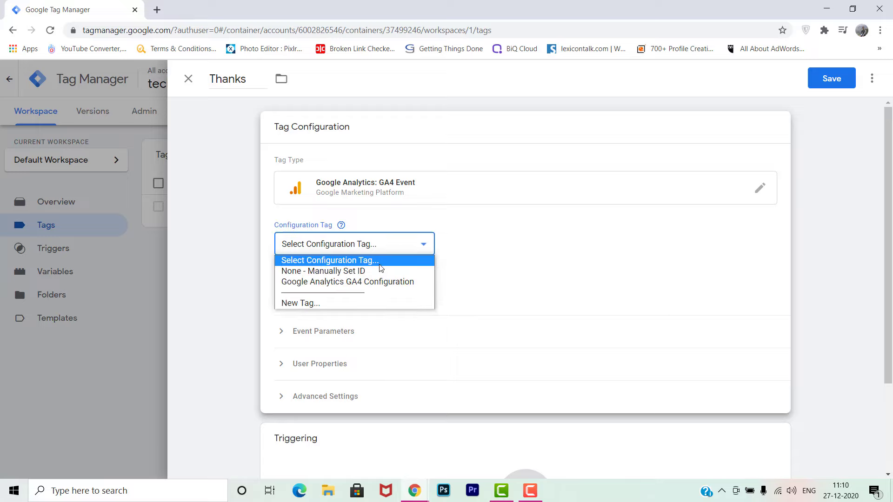
click(371, 283)
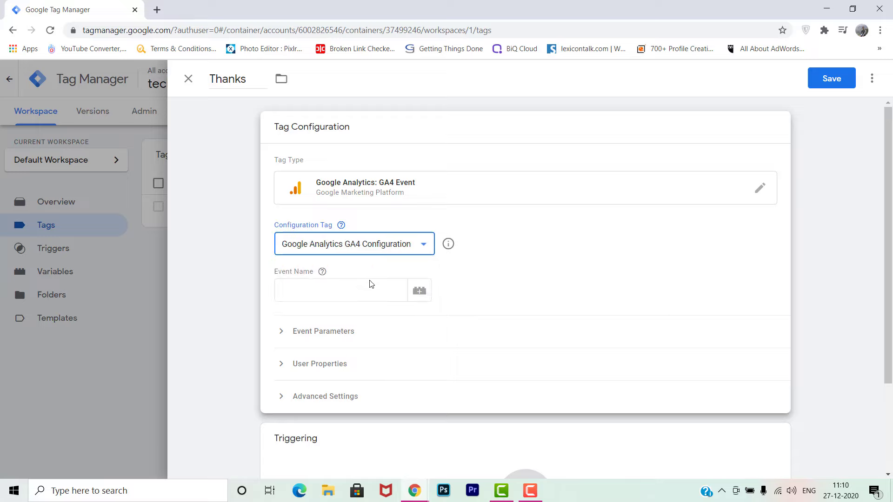
click(330, 293)
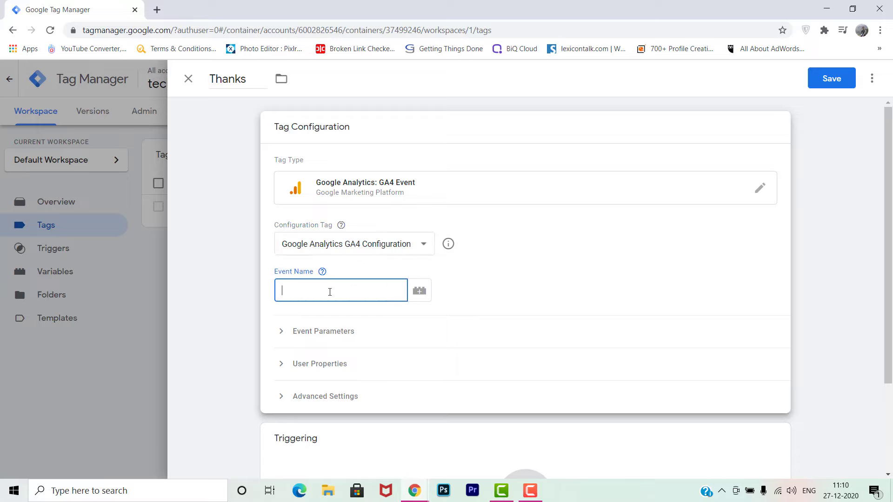
text(gen_lead)
Add an event parameter named value with the value 2 to the tag.
click(323, 334)
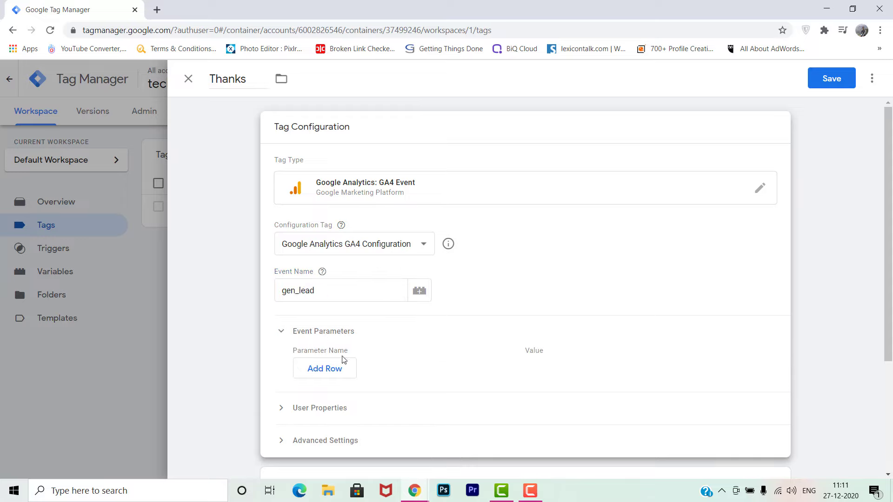
click(331, 368)
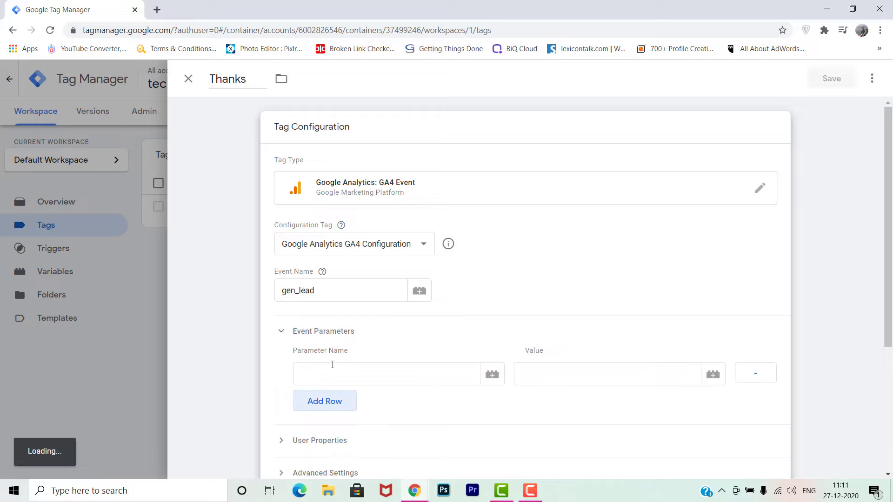
click(335, 370)
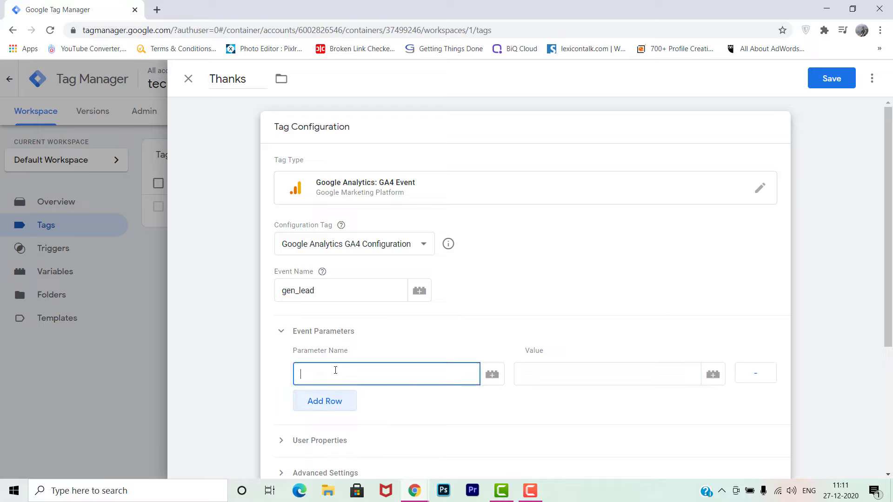
text(value)
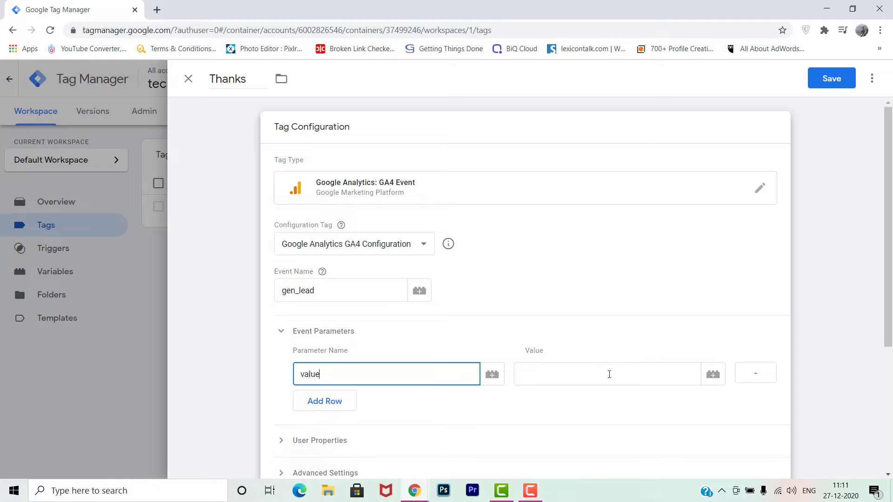
click(603, 374)
text(2)
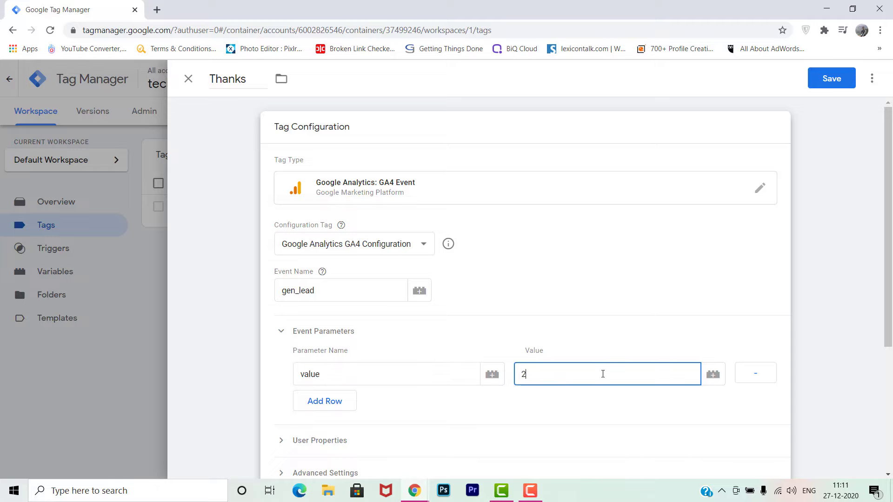
Add a second event parameter named currency with the value $.
scroll(891, 266, down, 2)
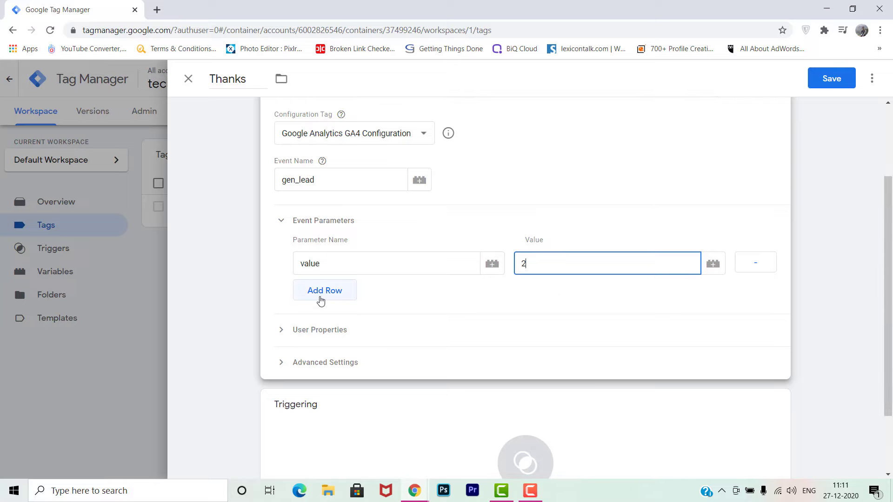
click(321, 299)
click(320, 297)
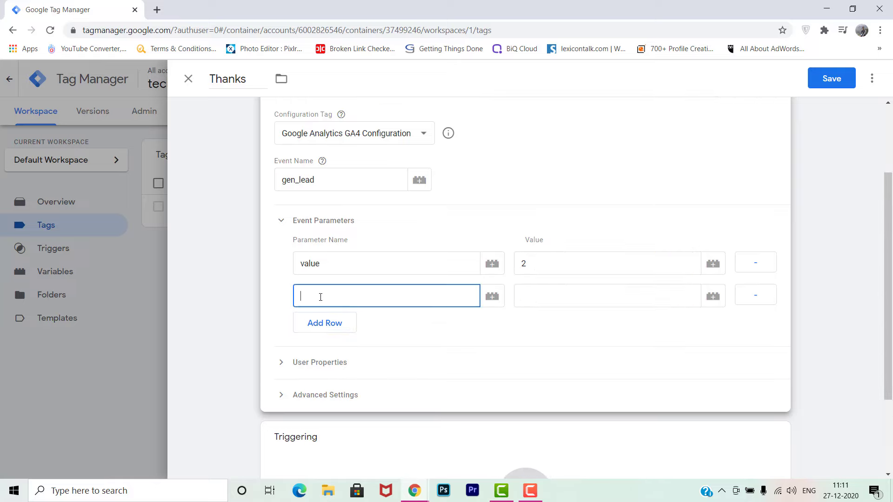
text(currency)
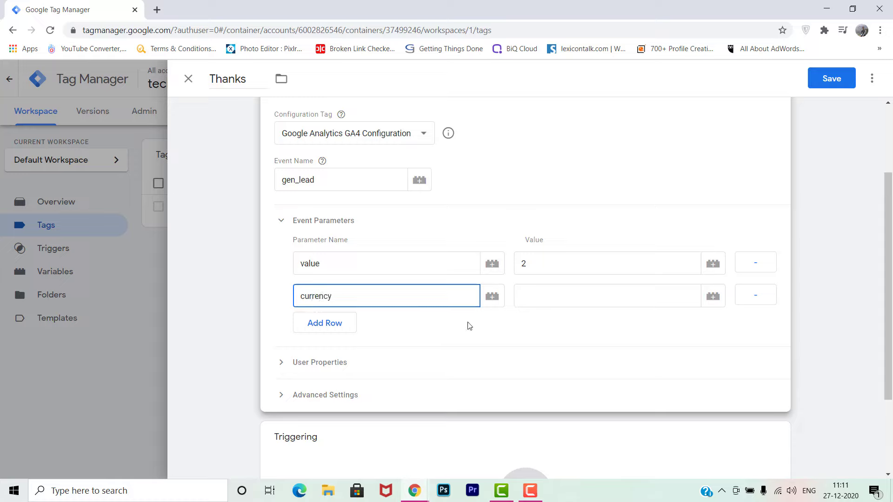
click(533, 292)
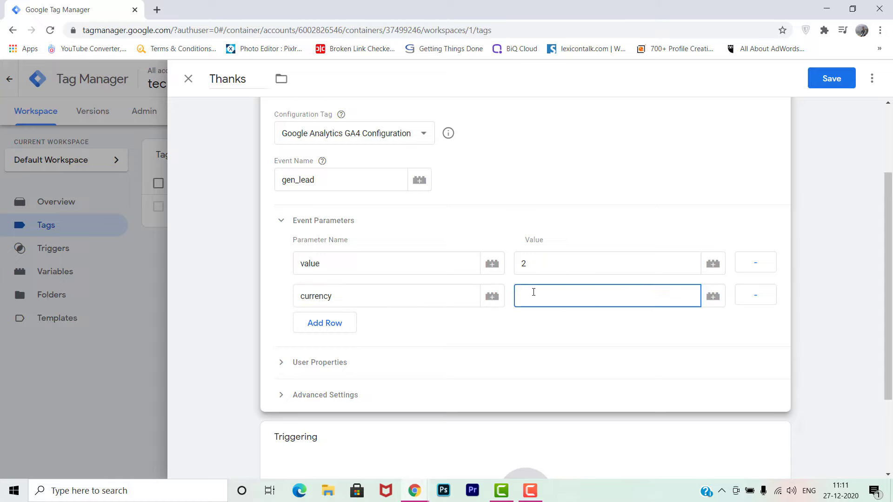
text($)
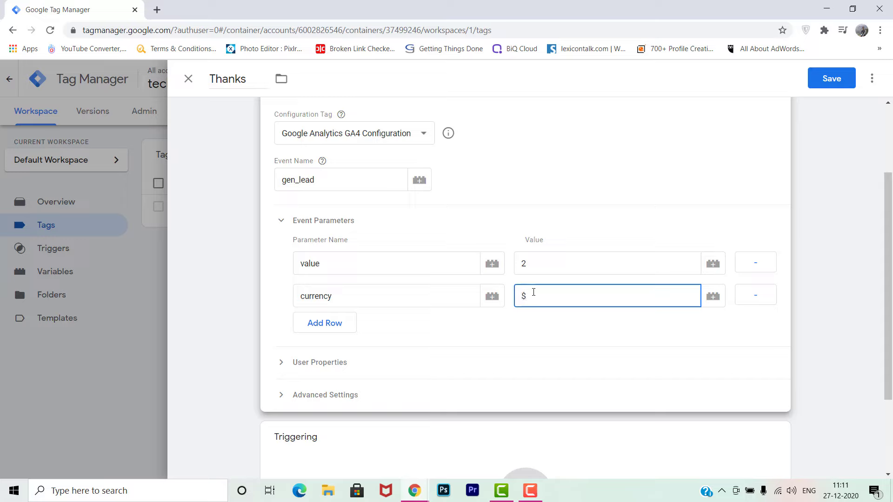
Add a third event parameter named page_location that uses the Page URL variable as its value.
click(311, 329)
click(324, 329)
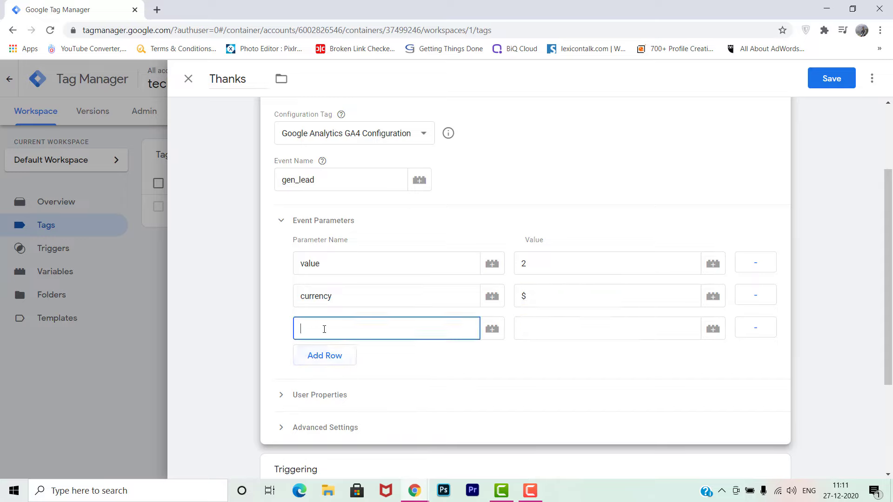
text(page_location)
click(710, 335)
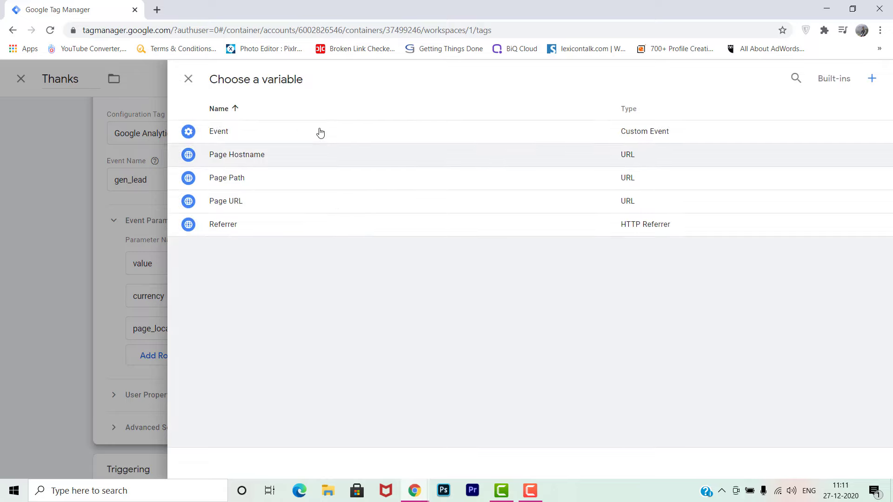
click(237, 204)
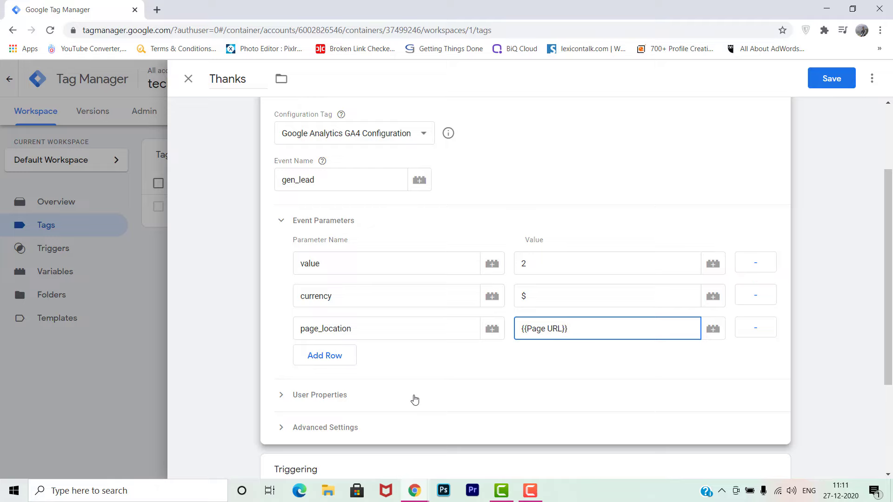
Set the tag firing option in the tag's advanced settings to Once per page.
drag(889, 306, 890, 390)
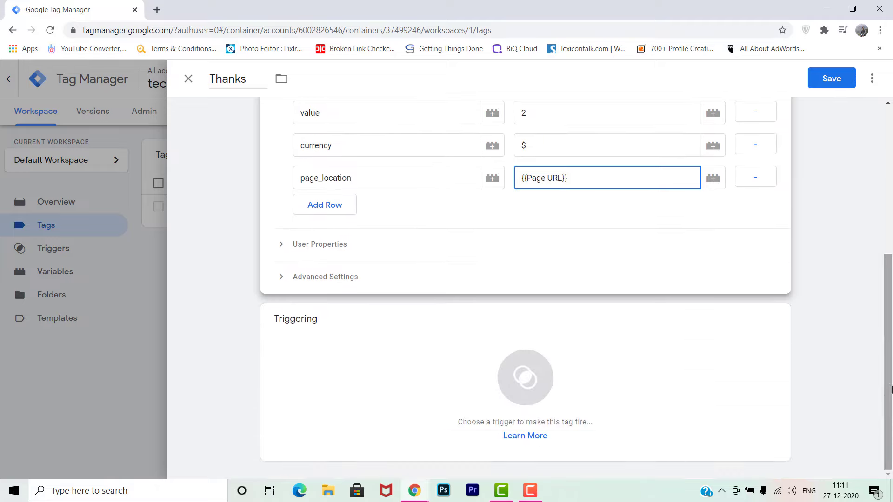
click(322, 278)
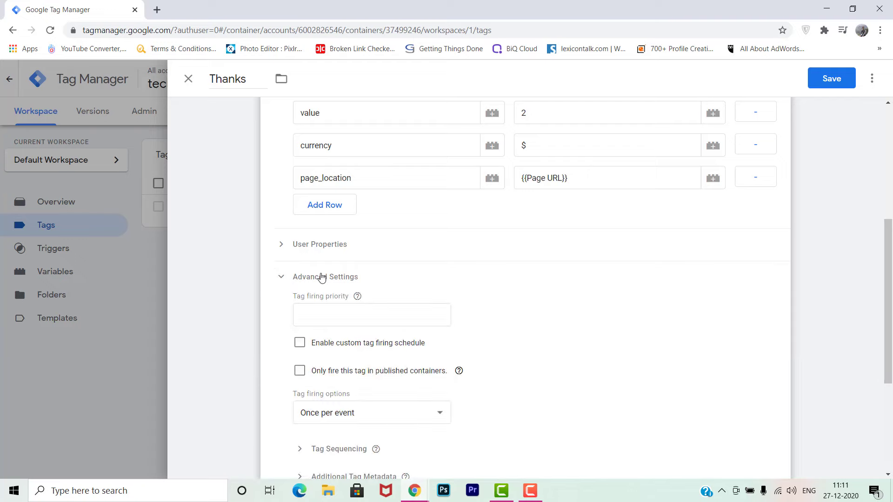
drag(891, 304, 892, 373)
click(384, 256)
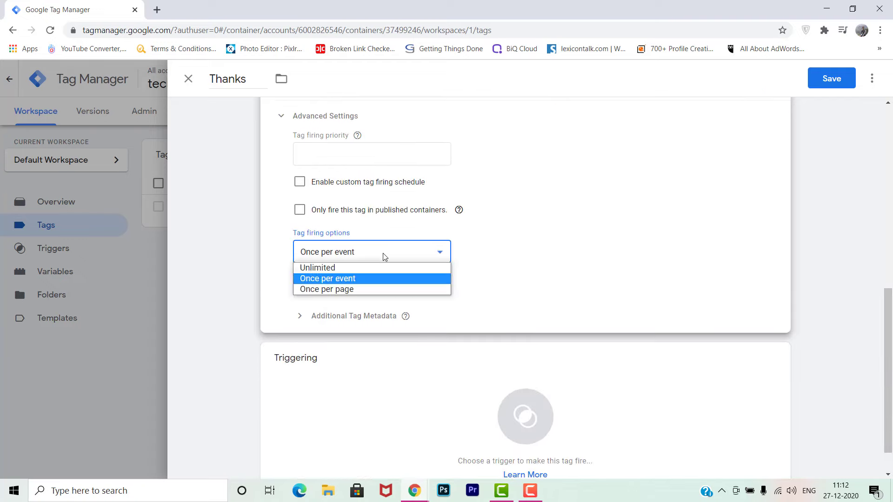
click(325, 290)
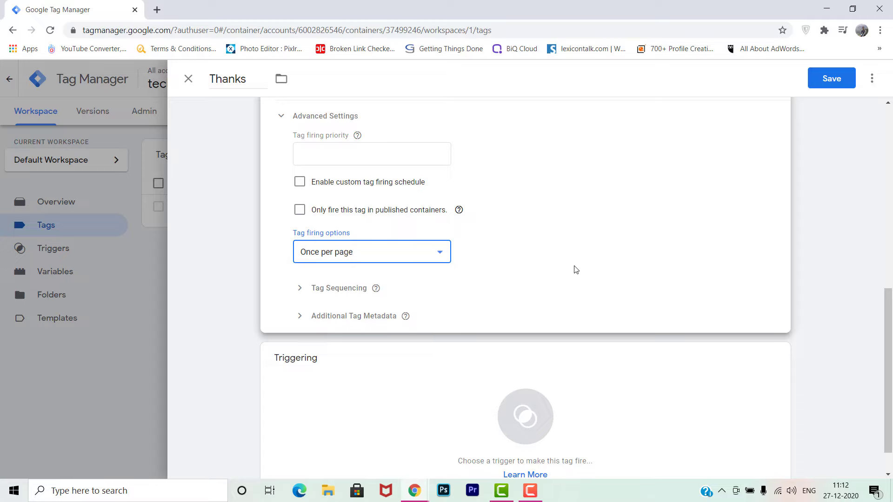
Create a new trigger for the tag, named Thanks..2, with the trigger type Page View.
drag(889, 334, 890, 351)
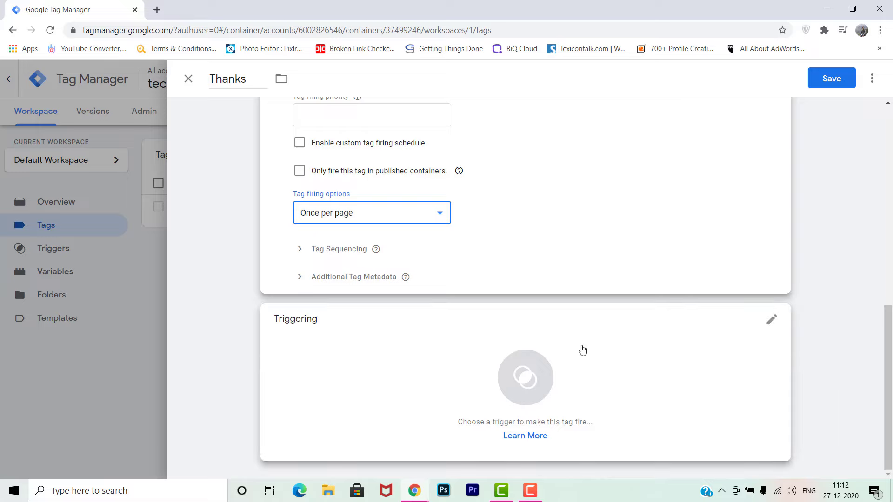
click(512, 383)
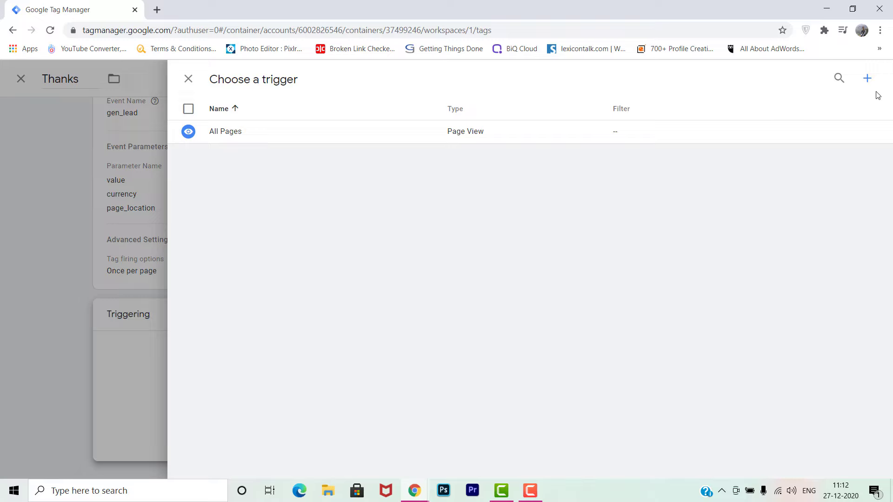
click(868, 78)
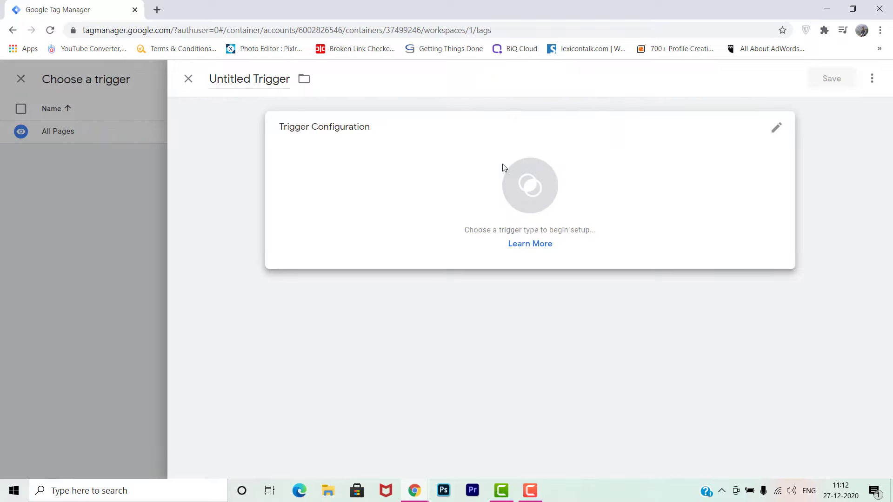
double_click(268, 78)
key(ctrl+a)
key(BackSpace)
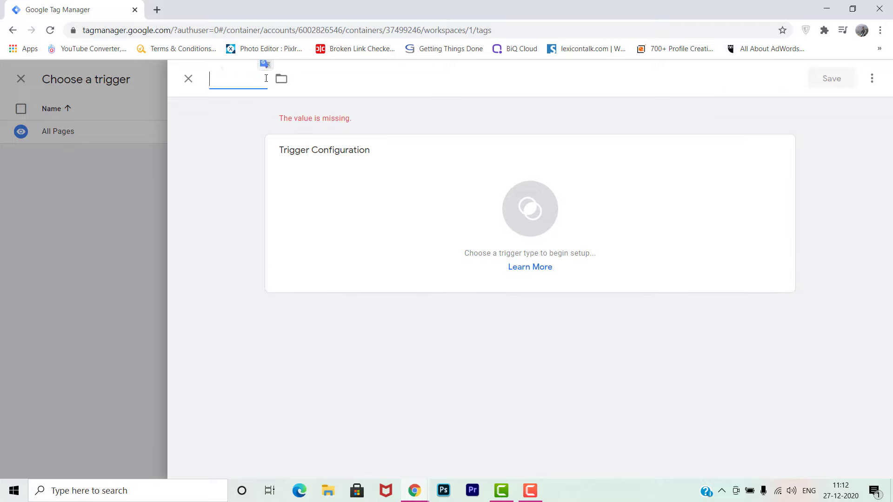
text(Thanks..2)
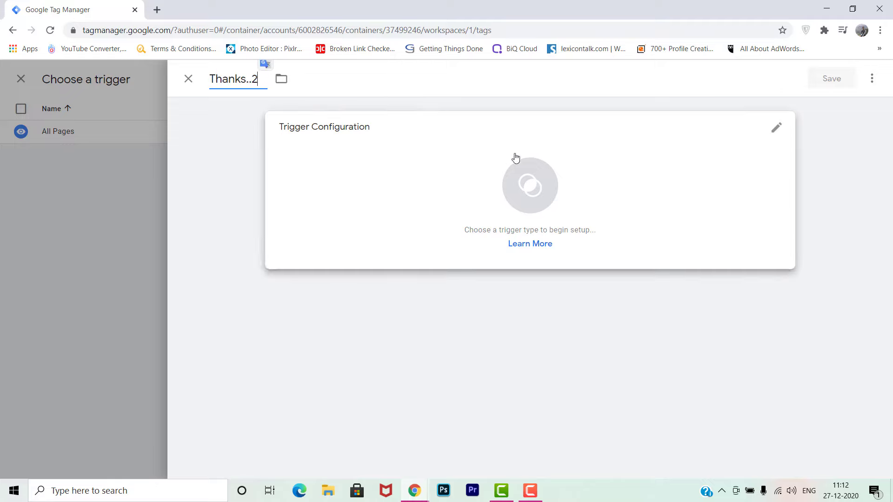
click(529, 188)
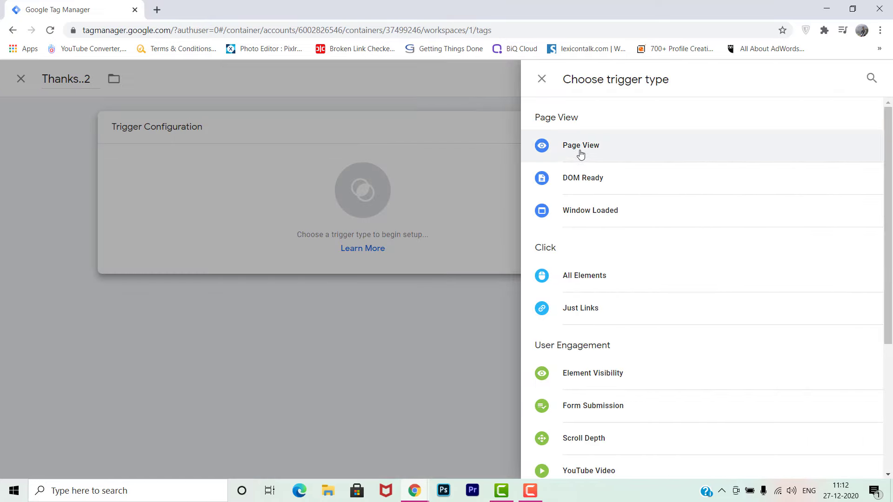
click(581, 146)
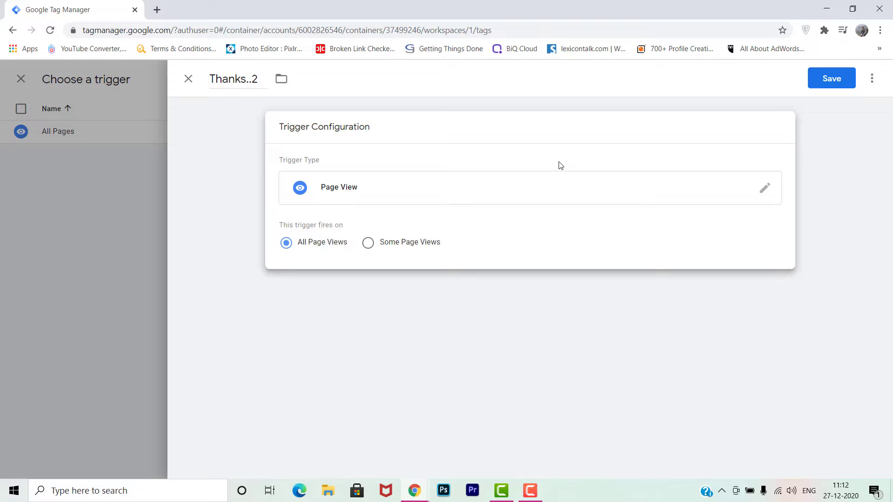
Limit the trigger to some page views where Page URL contains thanks, and save both the trigger and the tag.
click(368, 243)
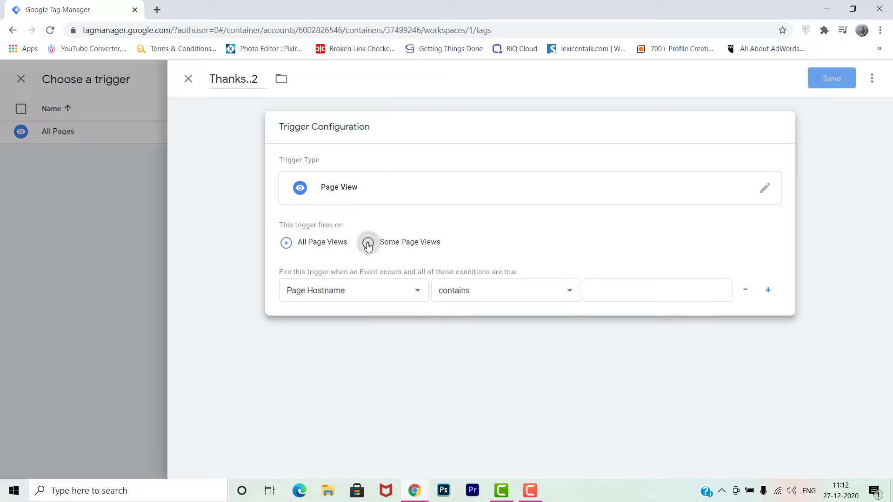
click(343, 293)
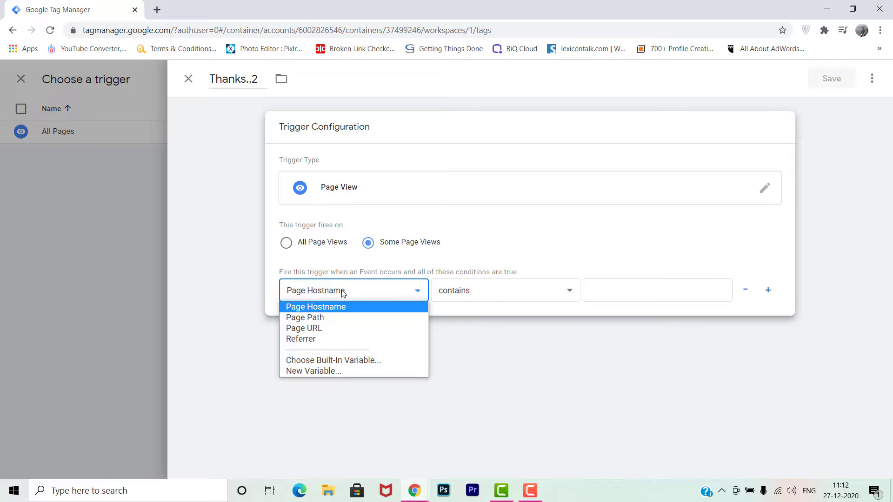
click(310, 329)
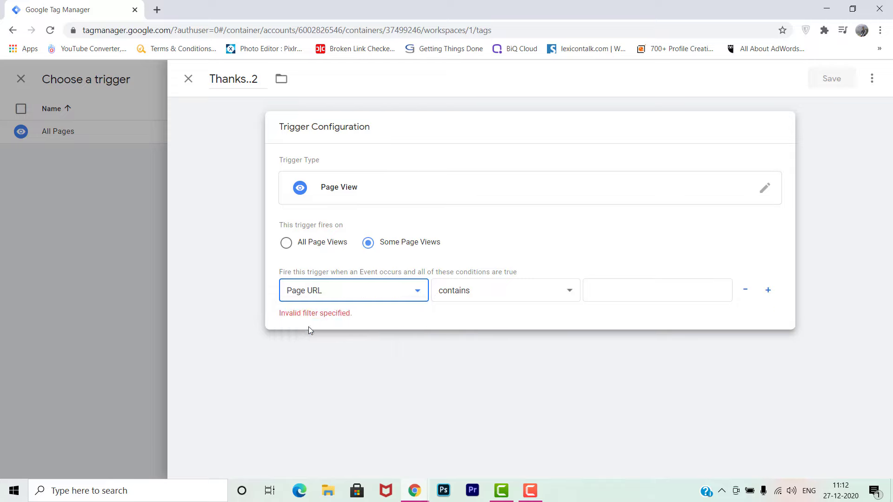
click(641, 286)
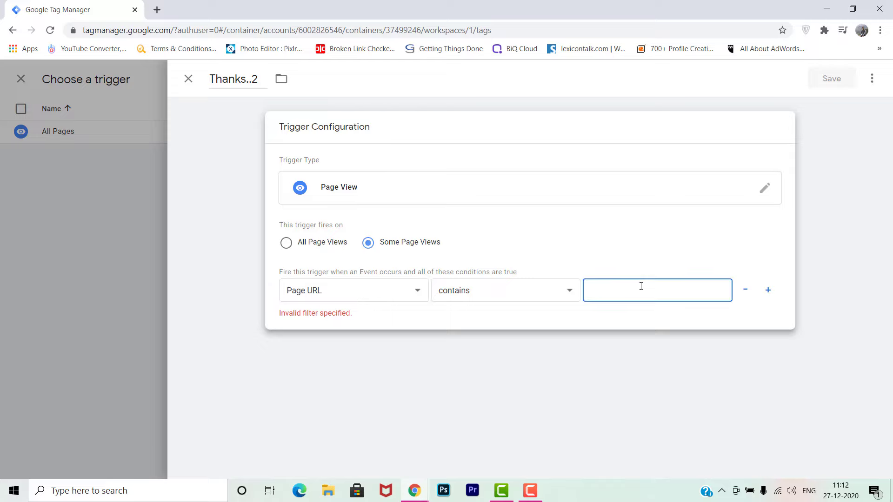
text(thanks)
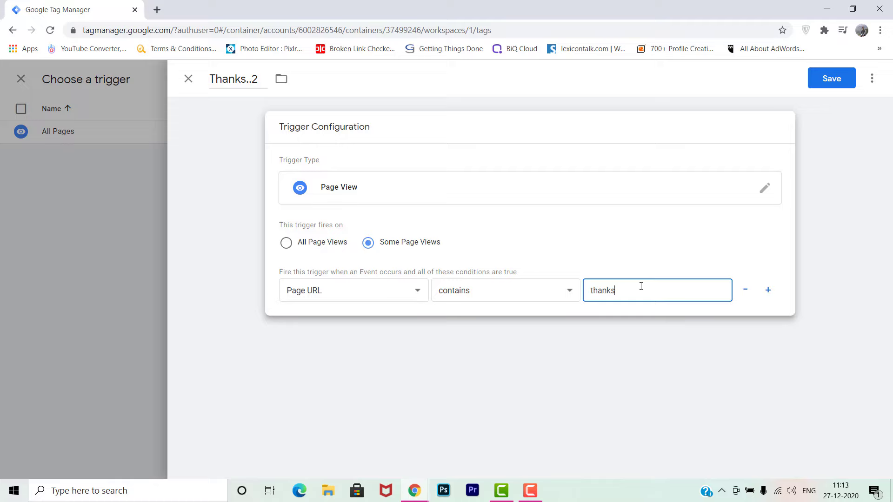
click(833, 84)
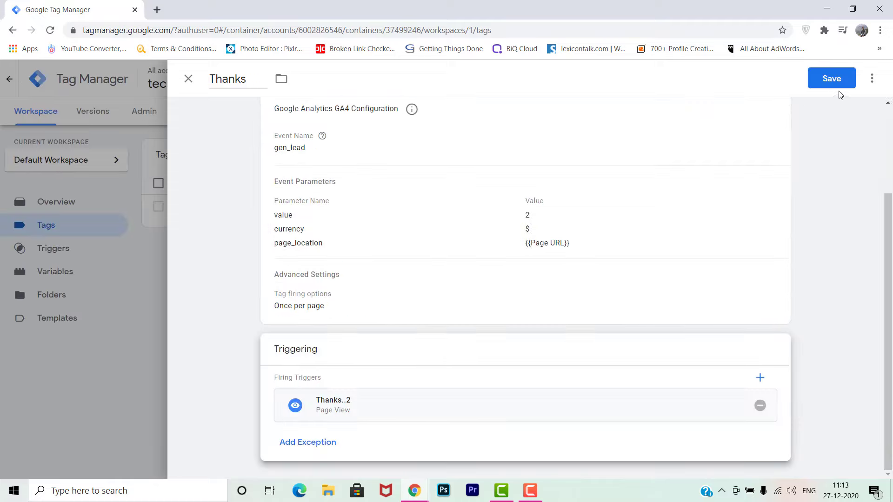
click(837, 87)
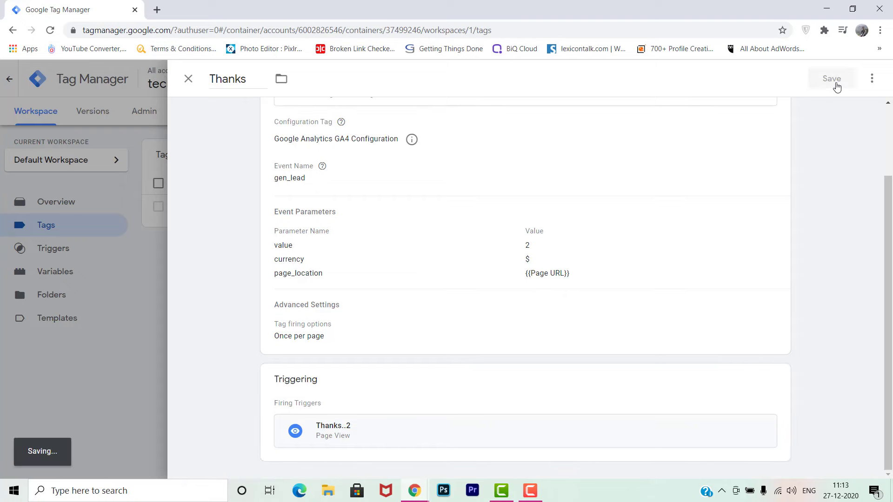